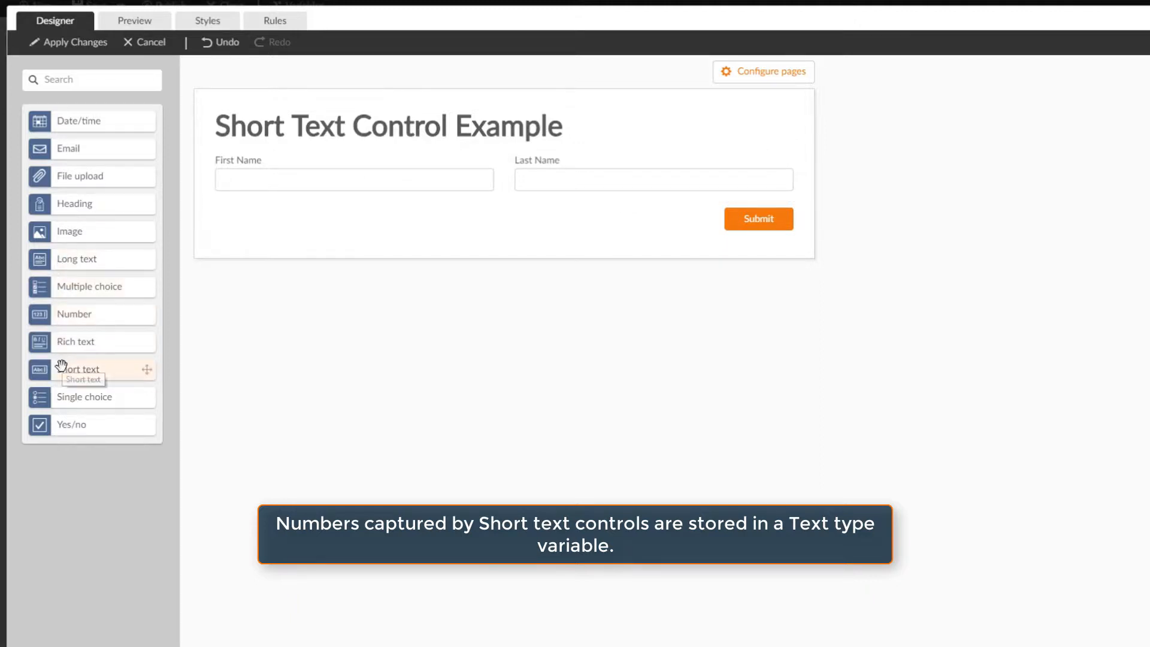
Add a Short text control beside the Last Name field and title it "Phone Number".
left_click_drag(73, 384, 766, 173)
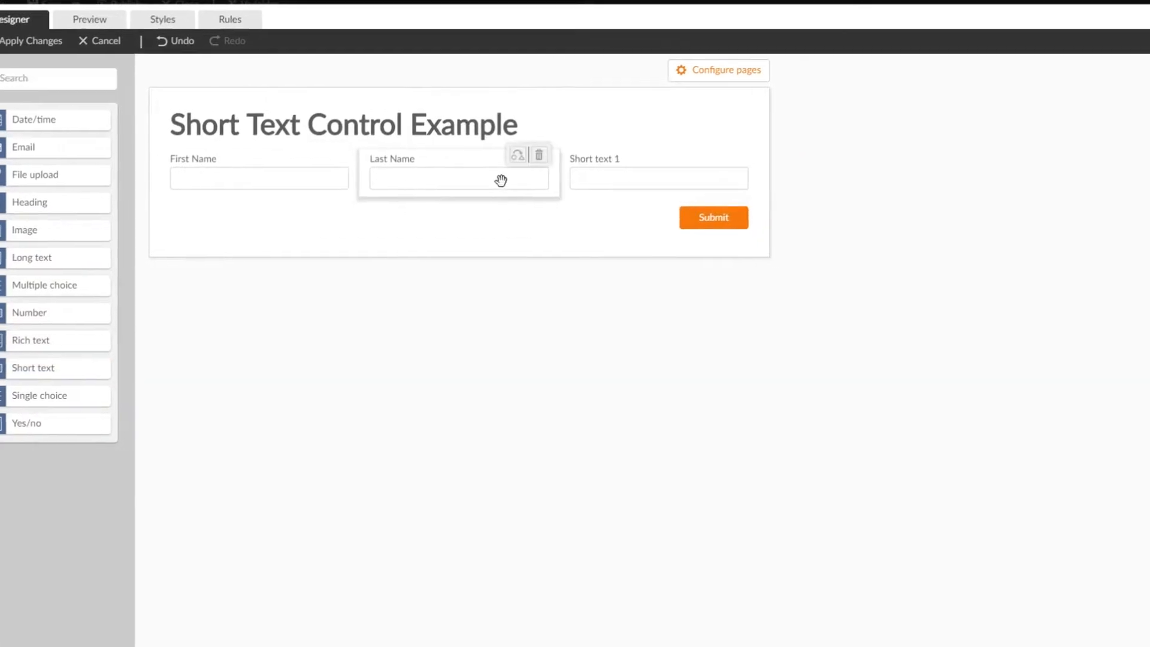
left_click(621, 172)
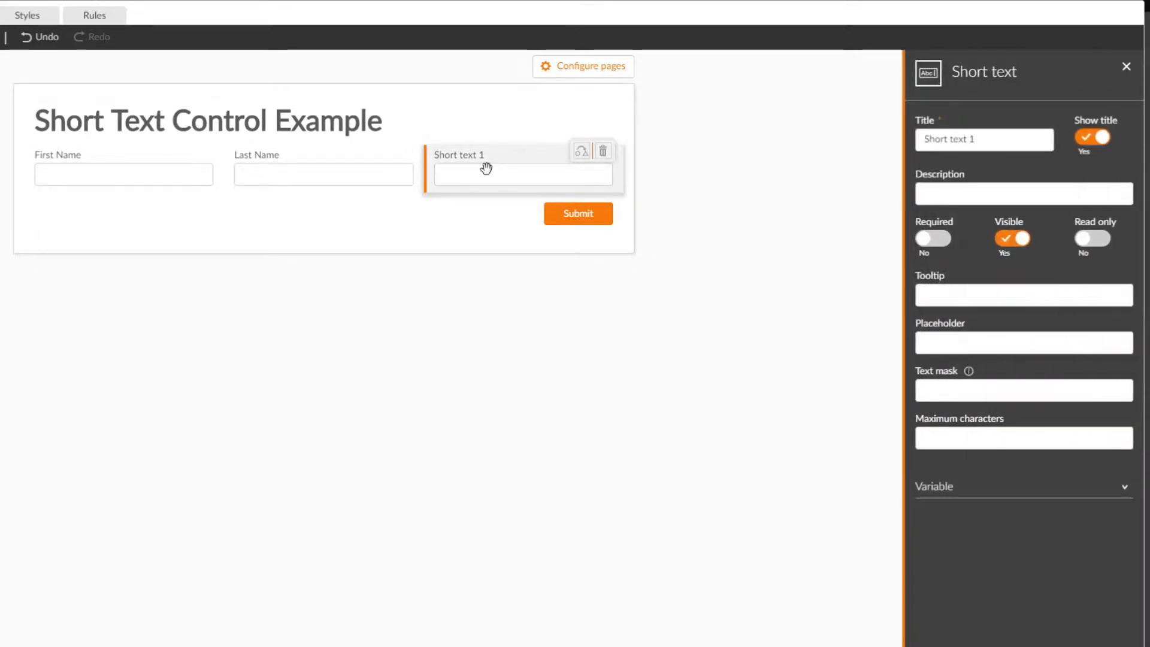
left_click(980, 138)
left_click_drag(980, 138, 844, 143)
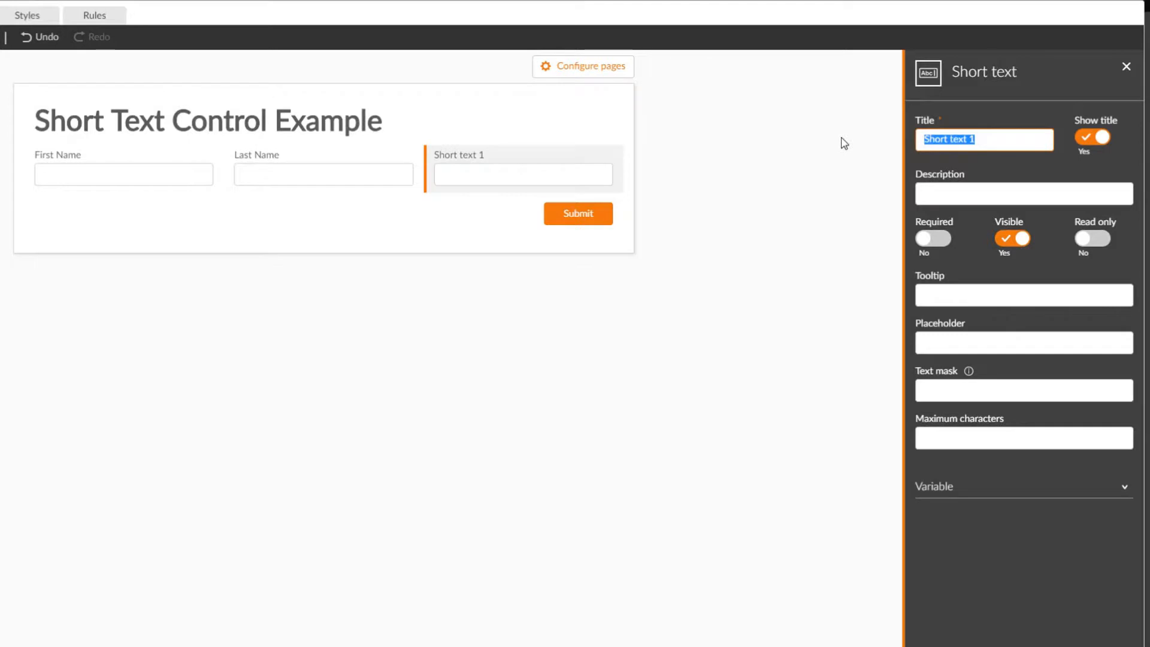
type("Phone Number")
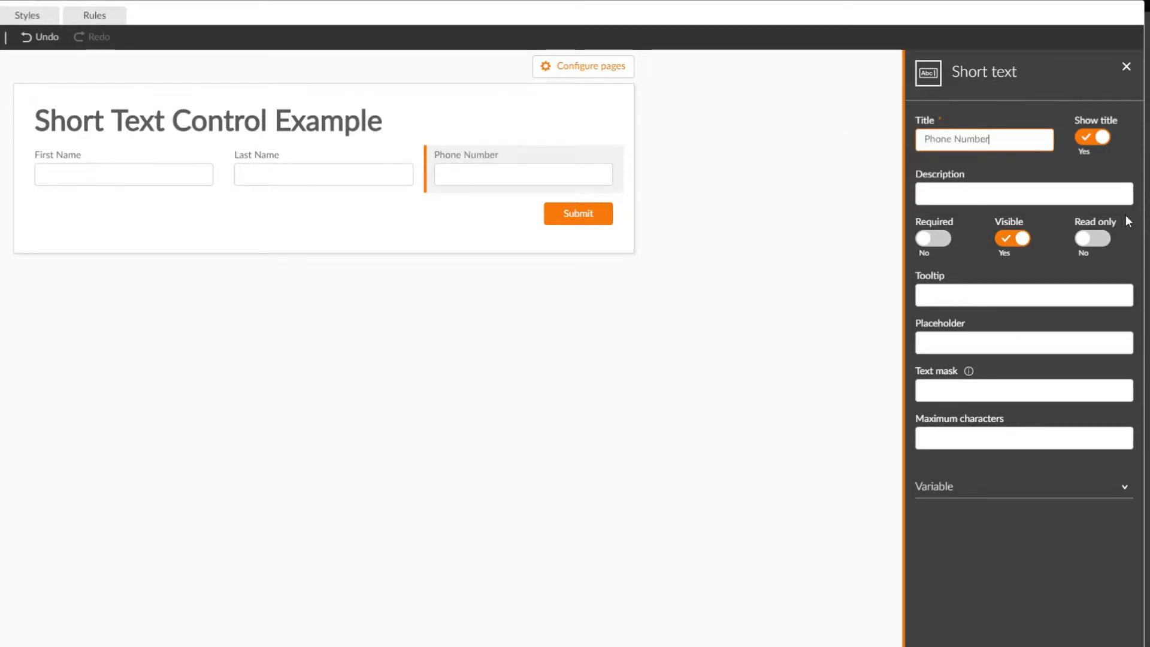
Give the Phone Number control the description "Your Phone Number" and make it required.
left_click(1057, 196)
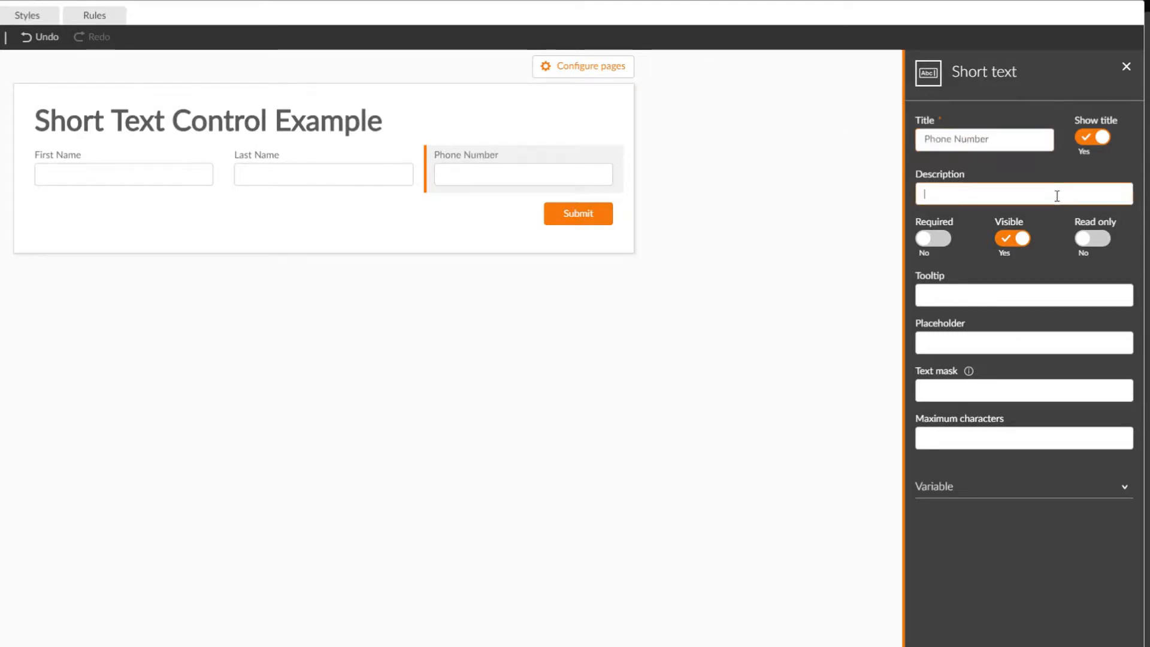
type("Your Pho")
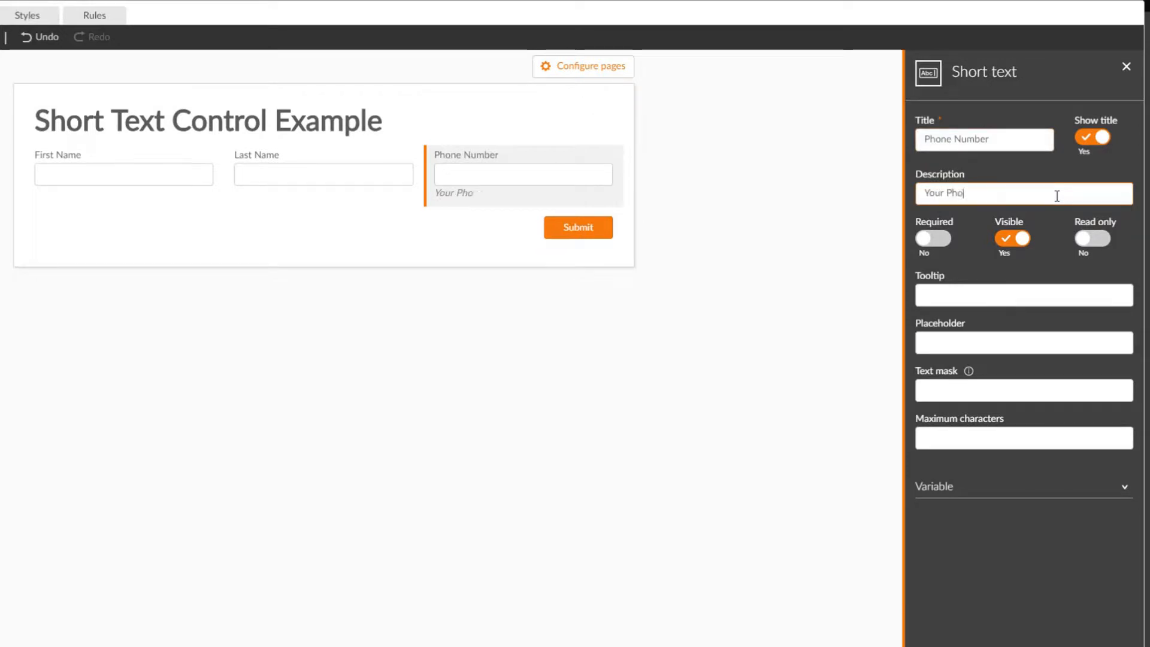
type("ne Number")
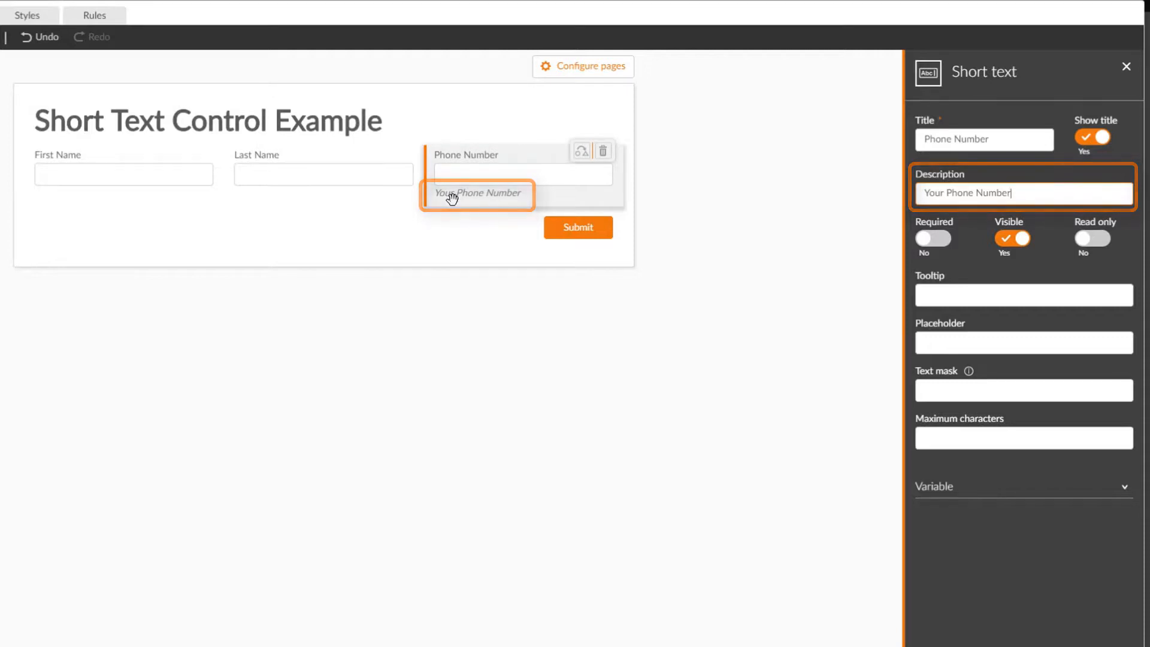
left_click(930, 238)
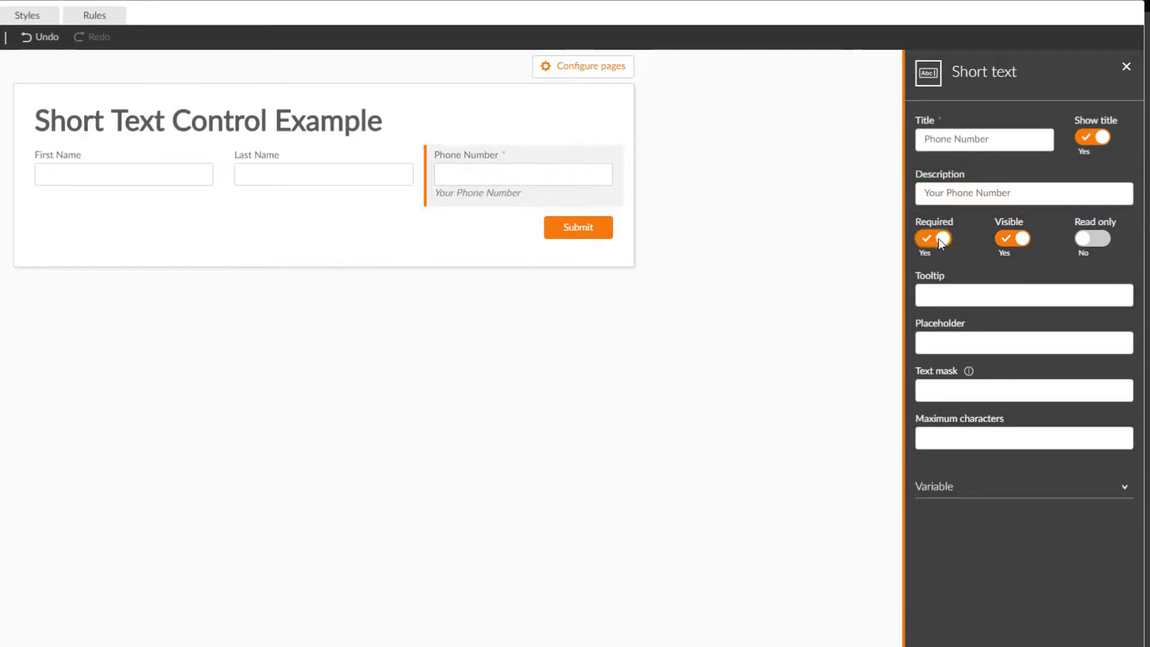
Set the Phone Number control's tooltip to "This is you phone number" and close its settings.
left_click(952, 297)
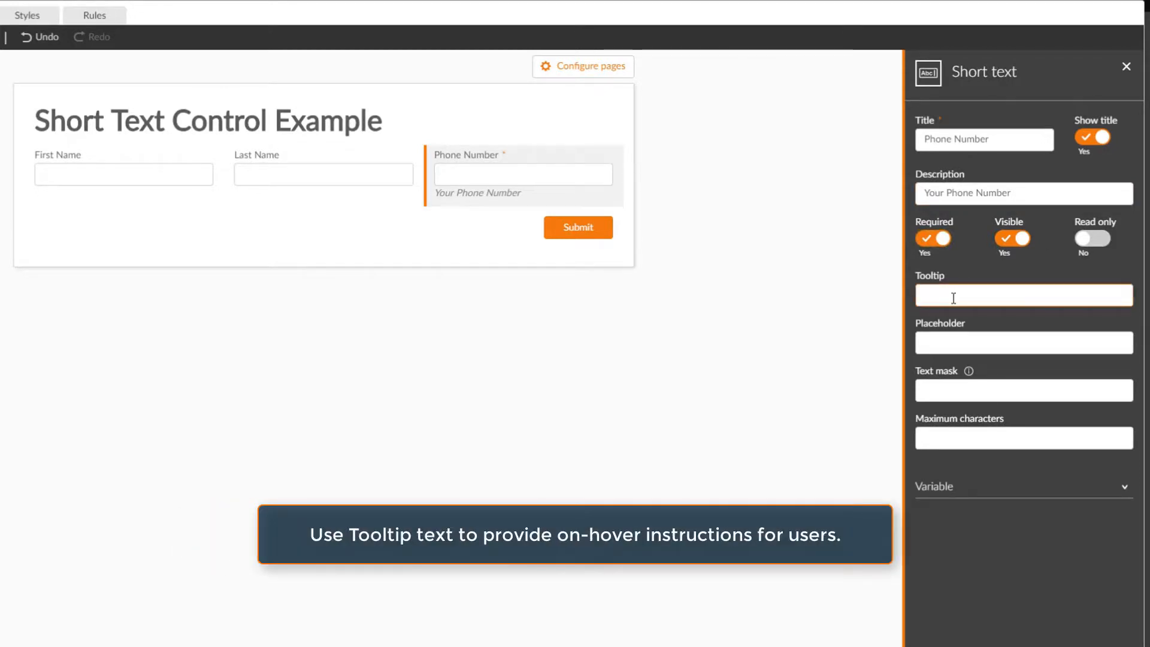
type("This is you phone number")
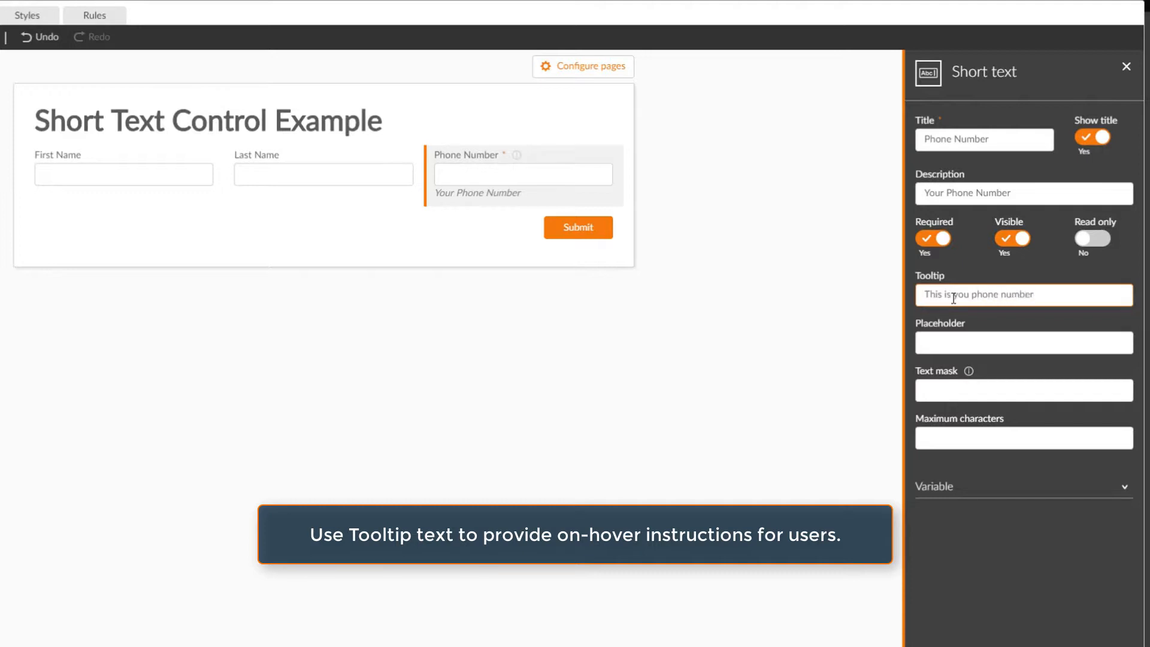
left_click(840, 367)
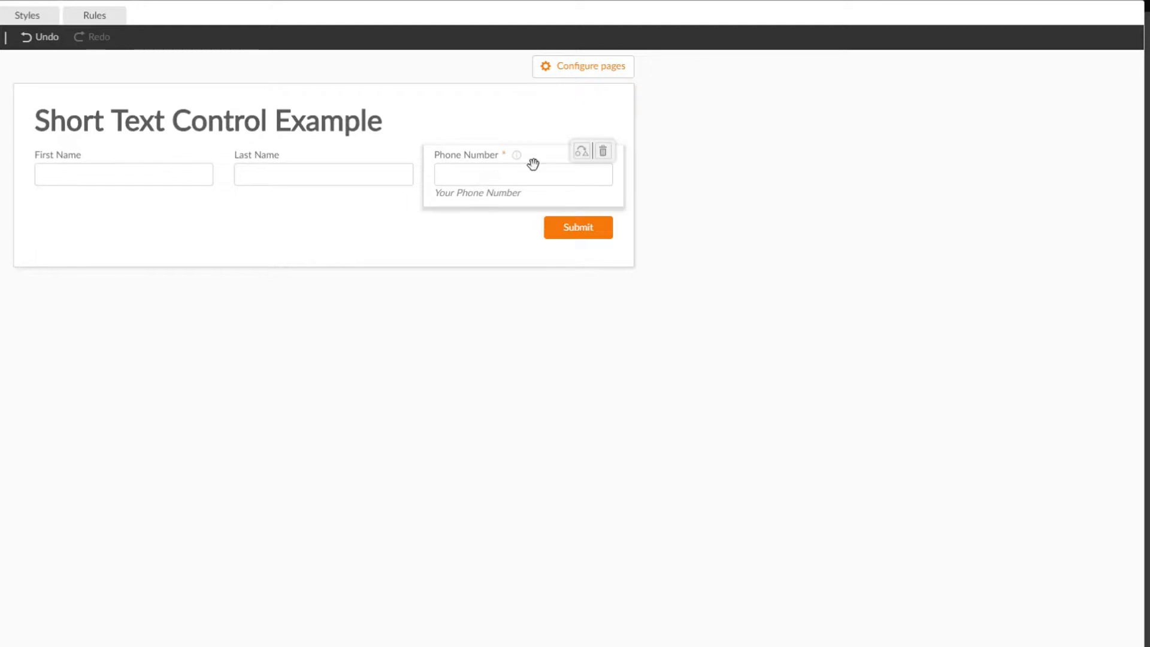
Set the Phone Number control's placeholder to an all-fives sample number with a bracketed area code and a hyphen.
left_click(488, 177)
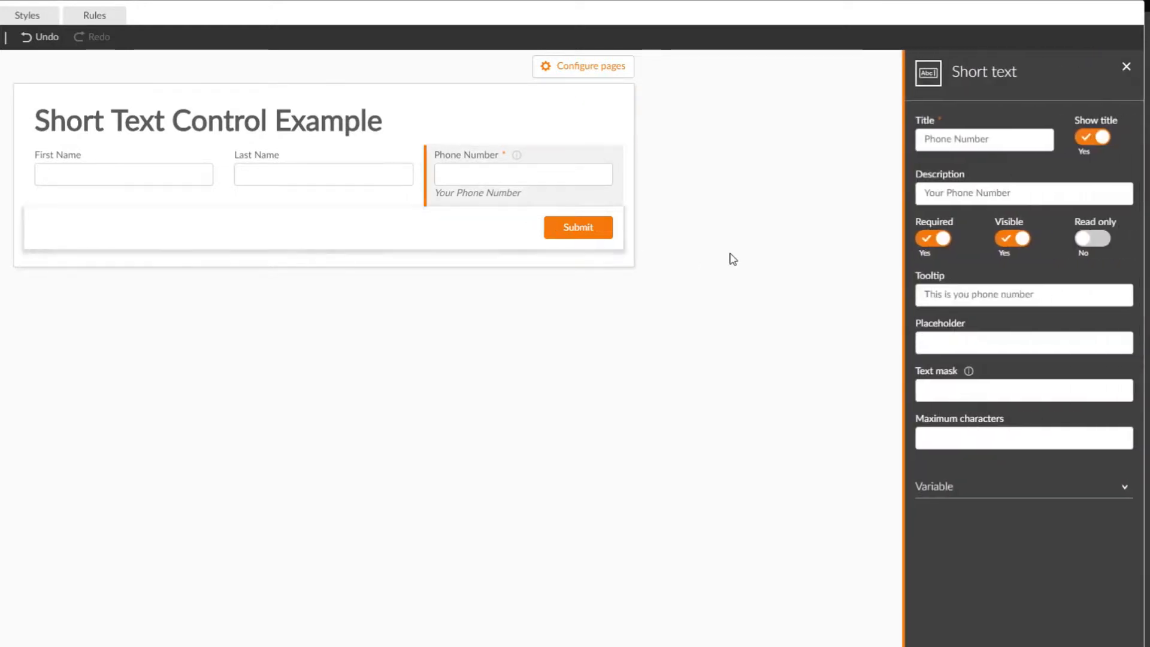
left_click(947, 344)
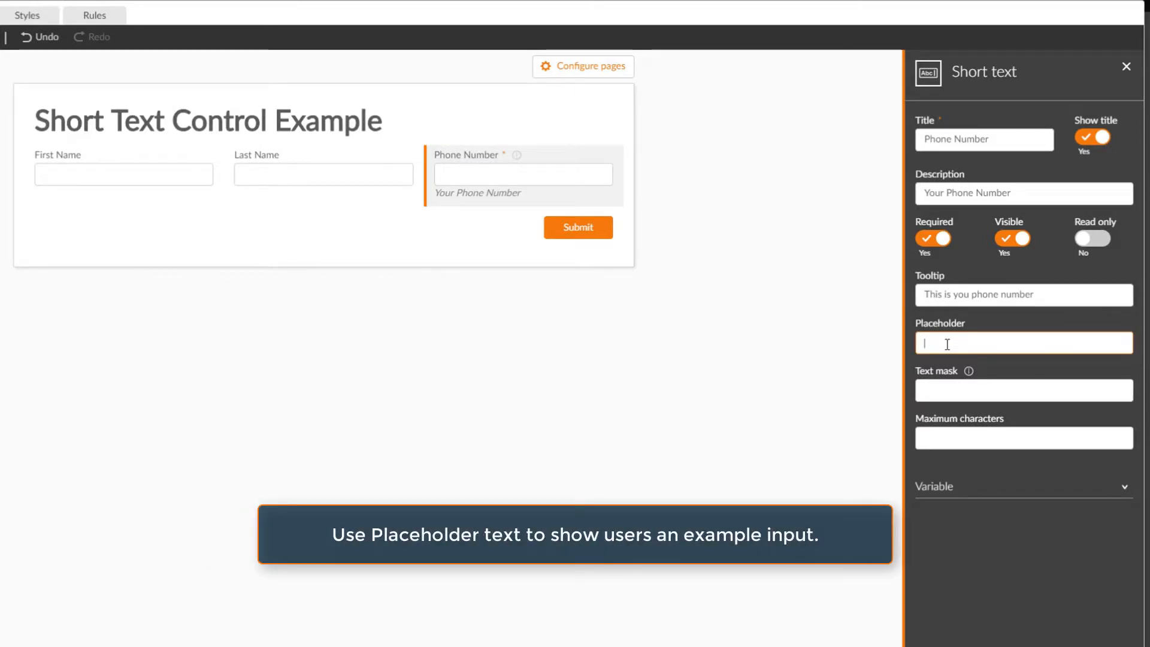
type("(")
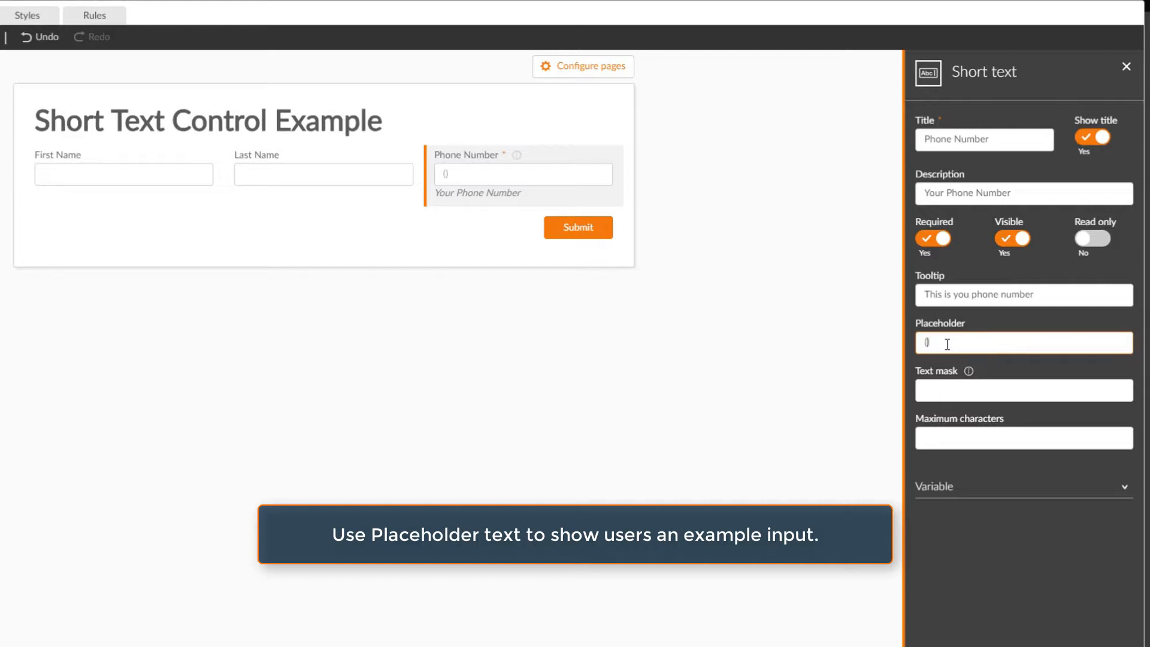
type("55)")
type("5")
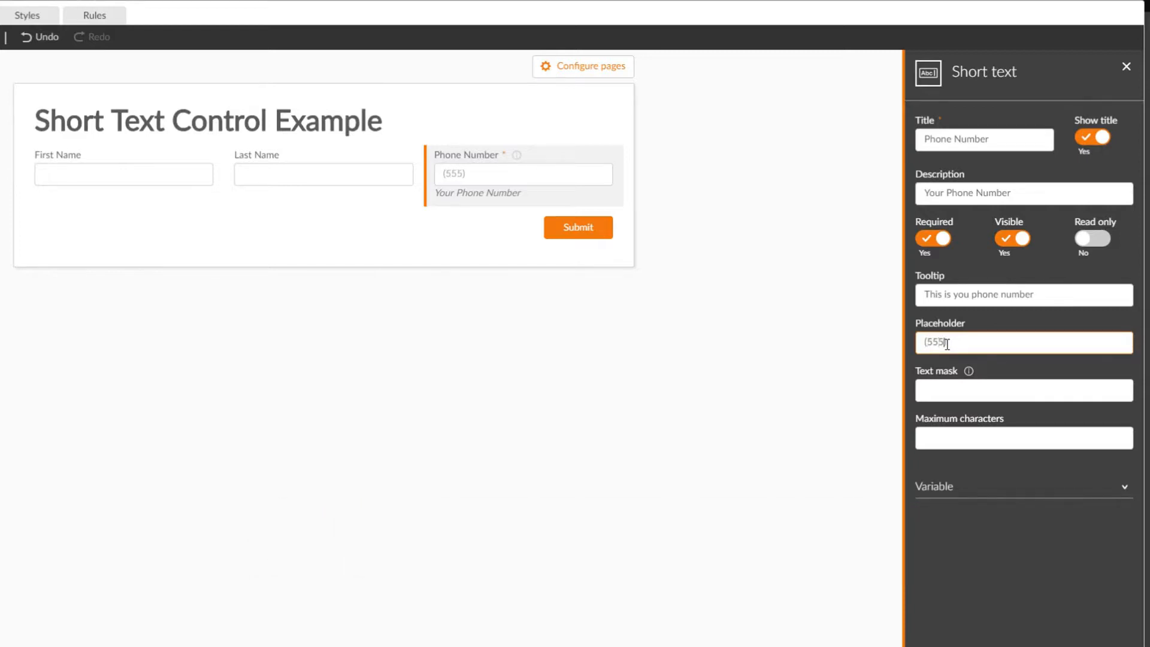
type("555-5555")
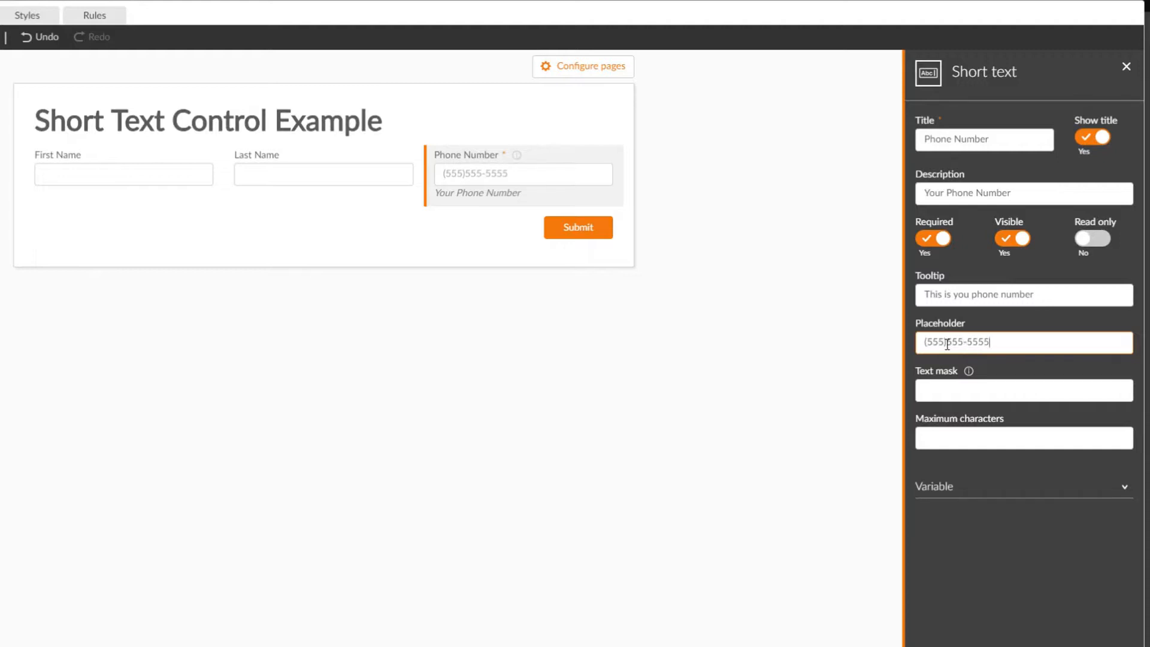
left_click(959, 393)
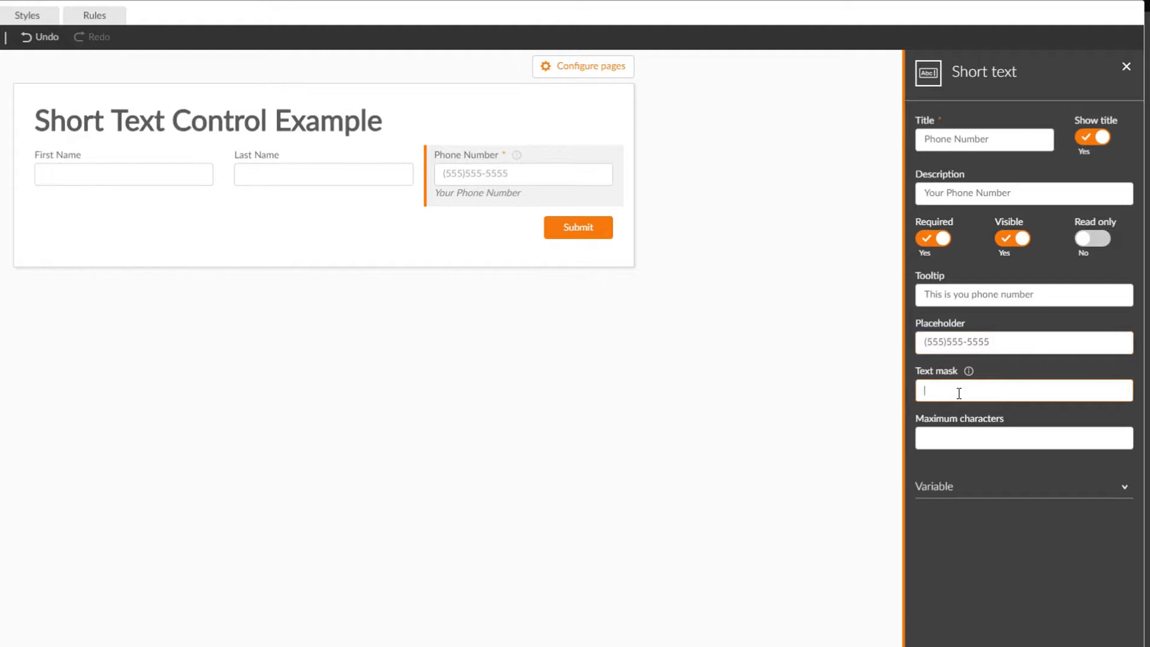
type("(")
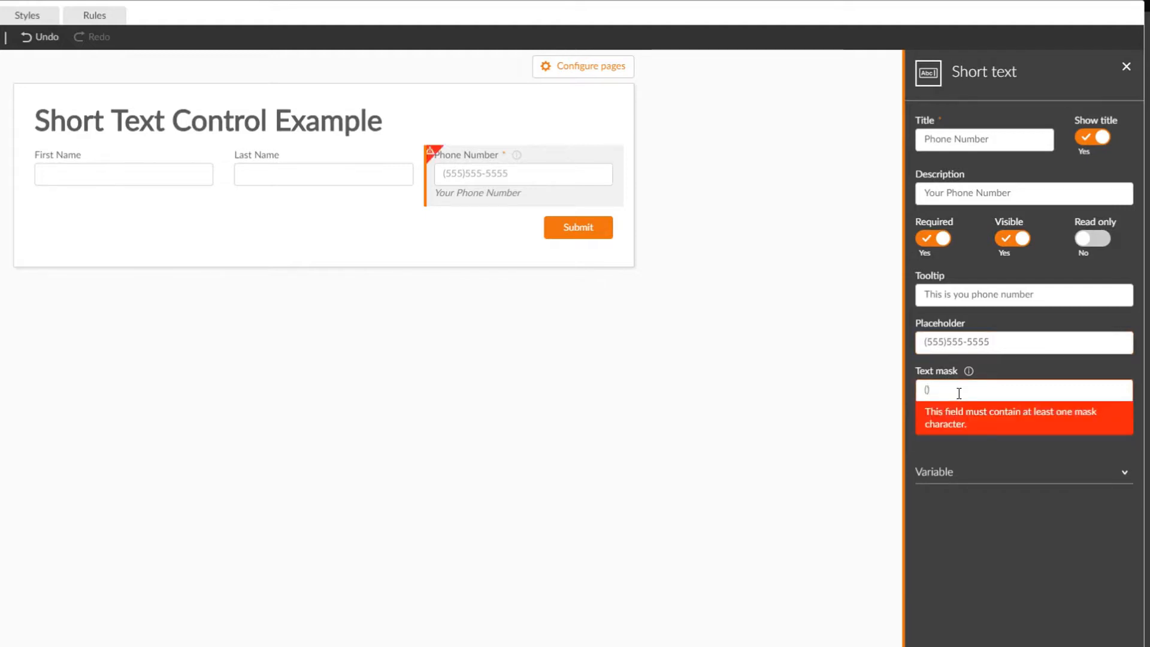
type("999)")
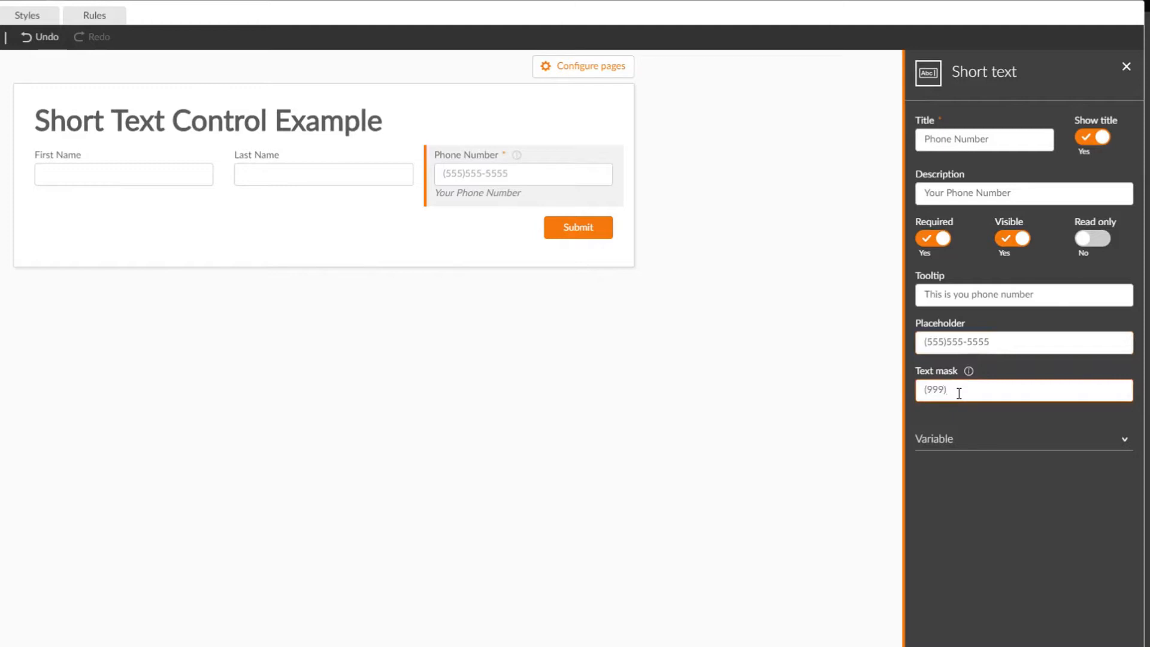
type("999-9999")
Expand the Phone Number control's variable settings and switch Auto-generate off and back on.
left_click(945, 442)
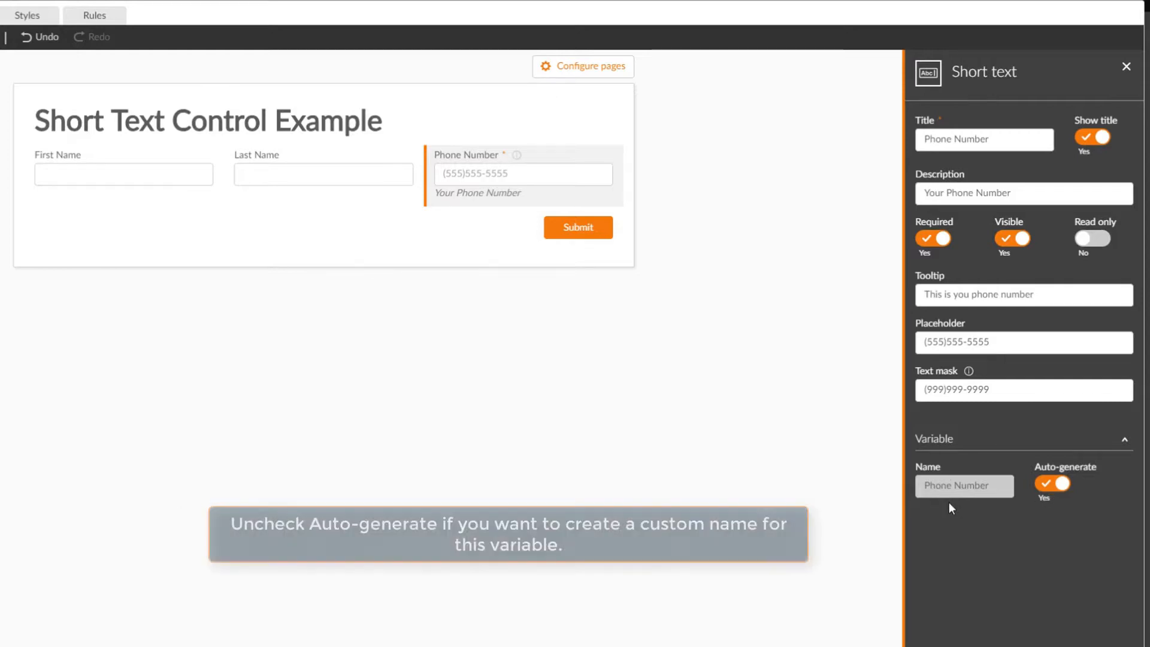
left_click(1043, 490)
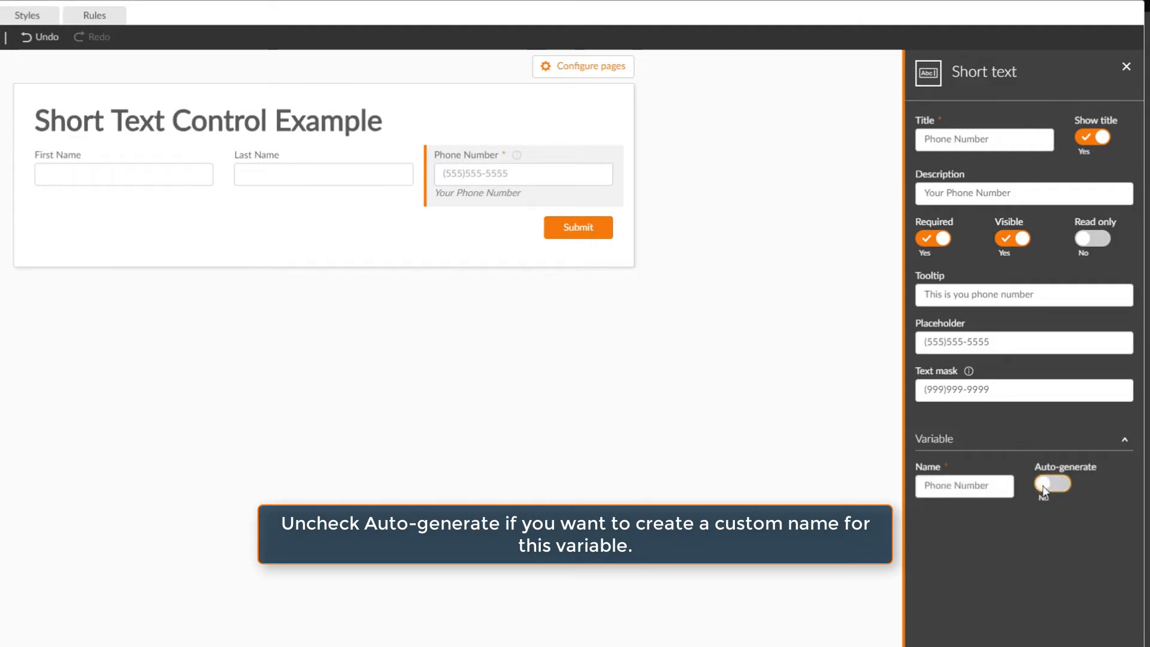
left_click(1044, 491)
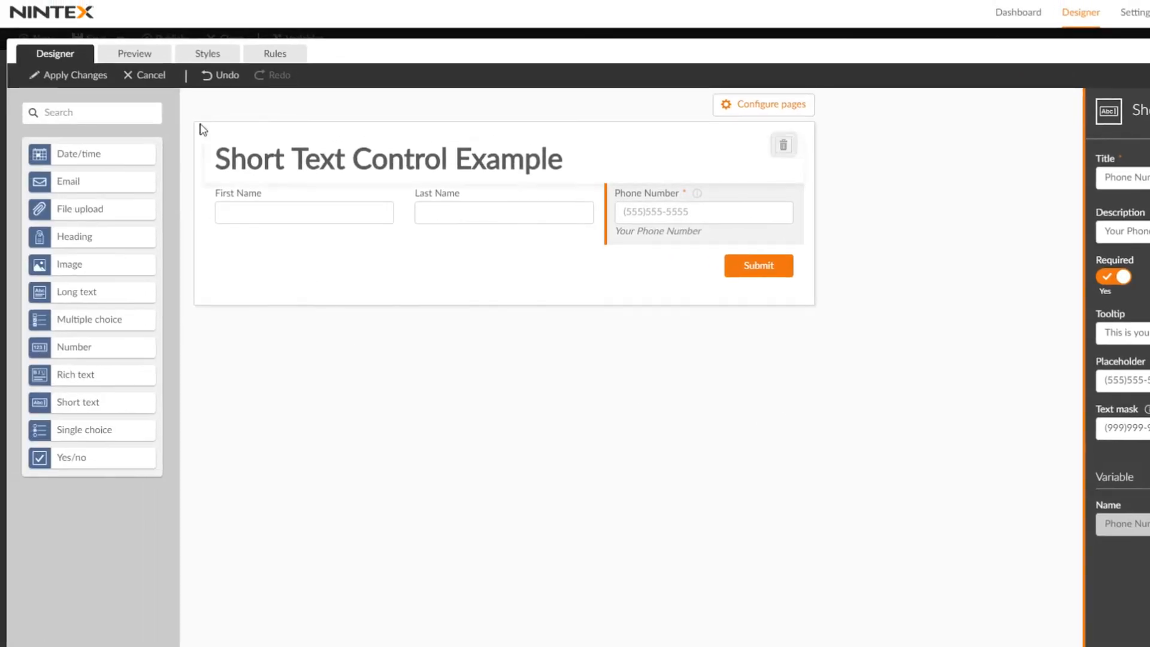
Preview the form and test the text mask by filling the Phone Number field with an all-nines number.
left_click(135, 59)
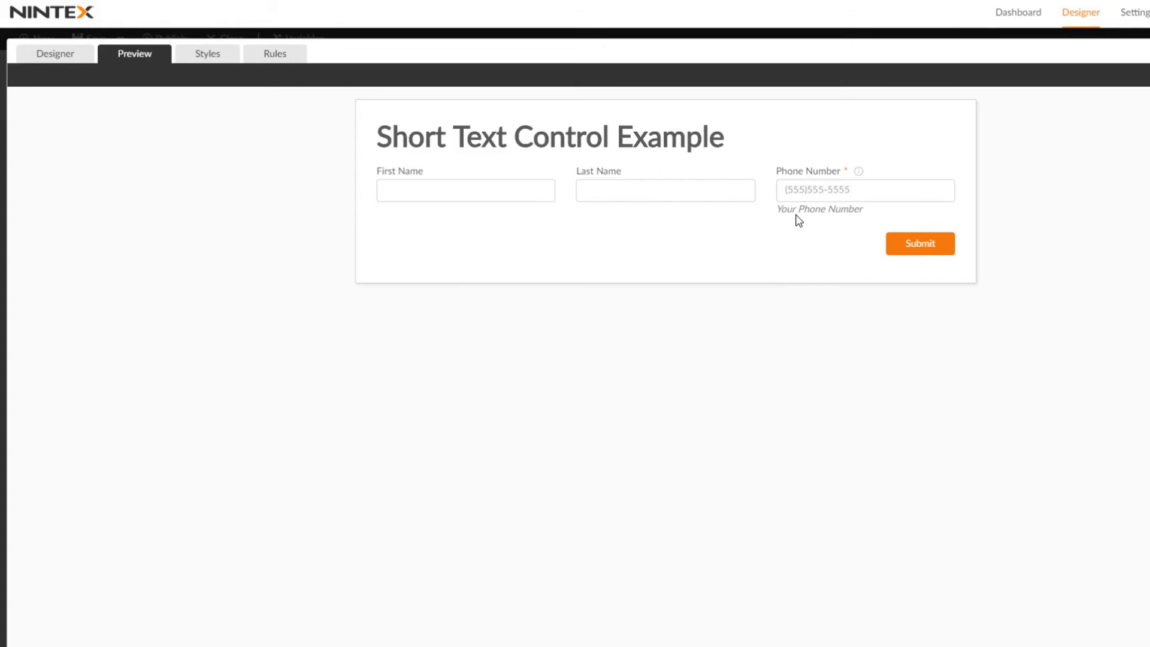
mouse_move(854, 178)
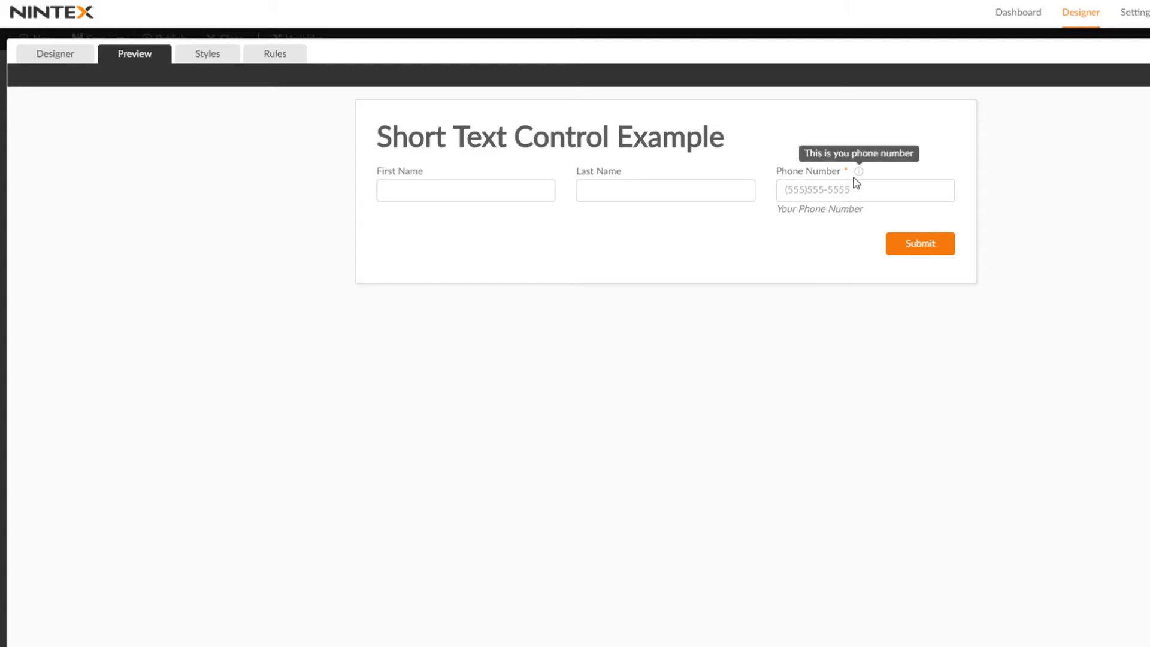
left_click(848, 190)
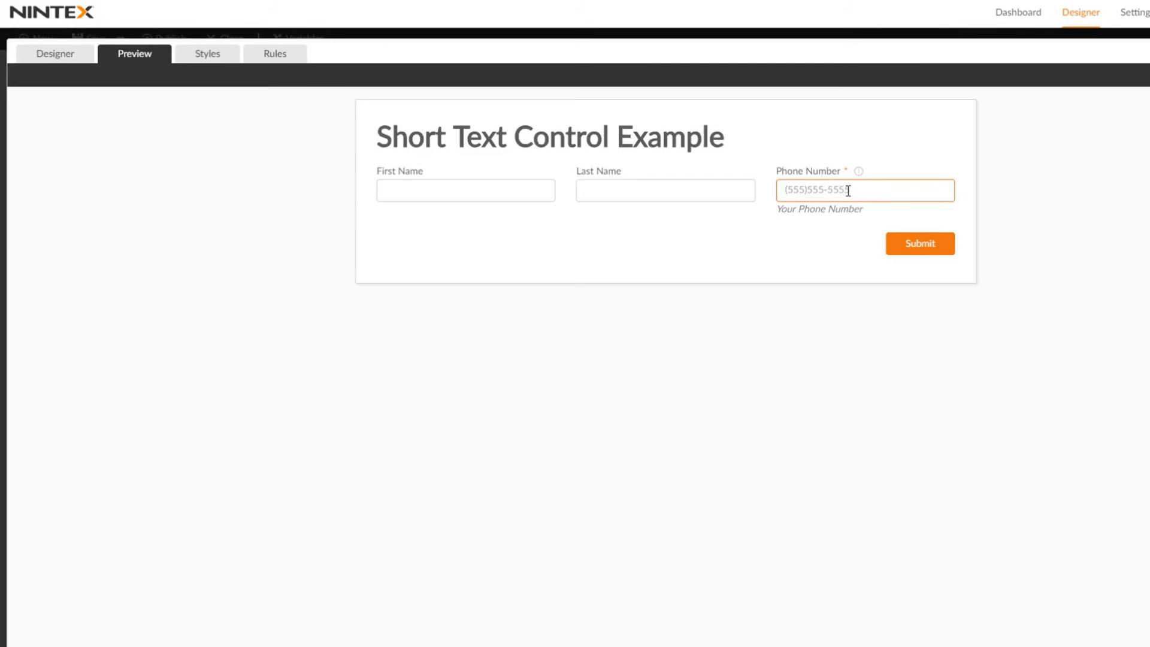
type("99")
type("9)")
type("999-")
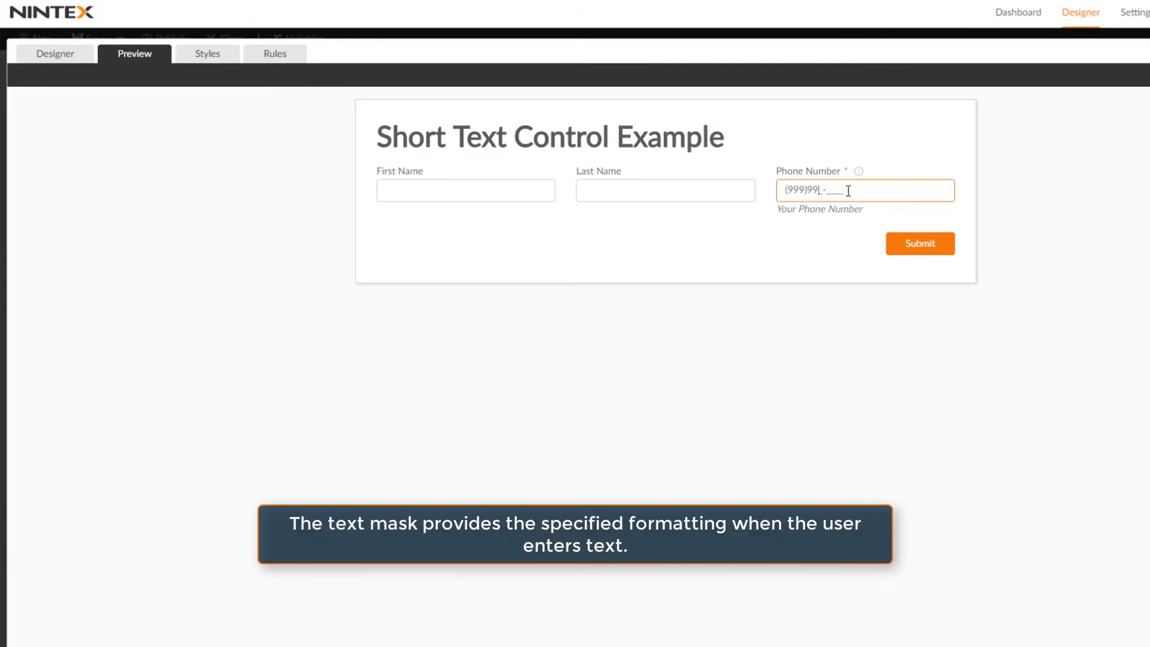
type("9999")
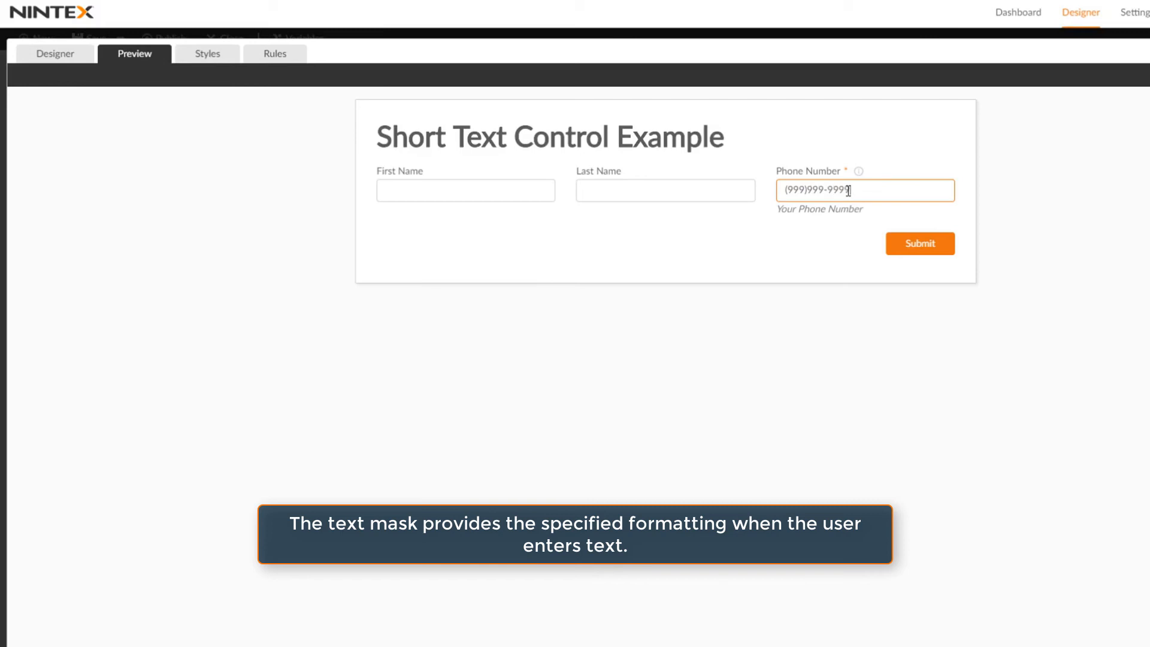